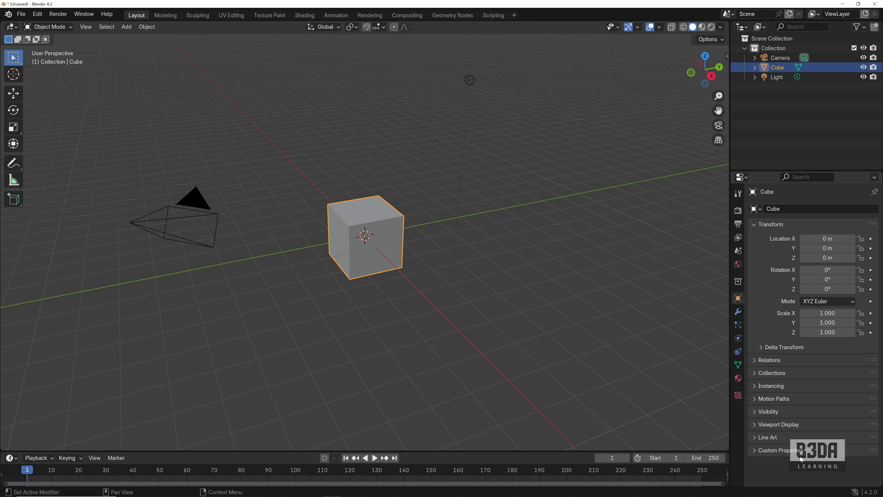
Open Preferences on the Add-ons section, reposition the window, and show its install options.
left_click(39, 15)
left_click(75, 137)
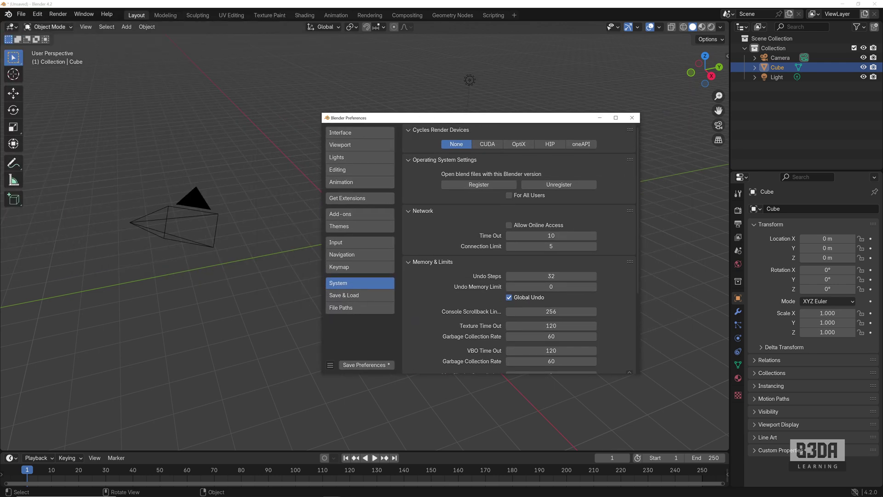
left_click(362, 215)
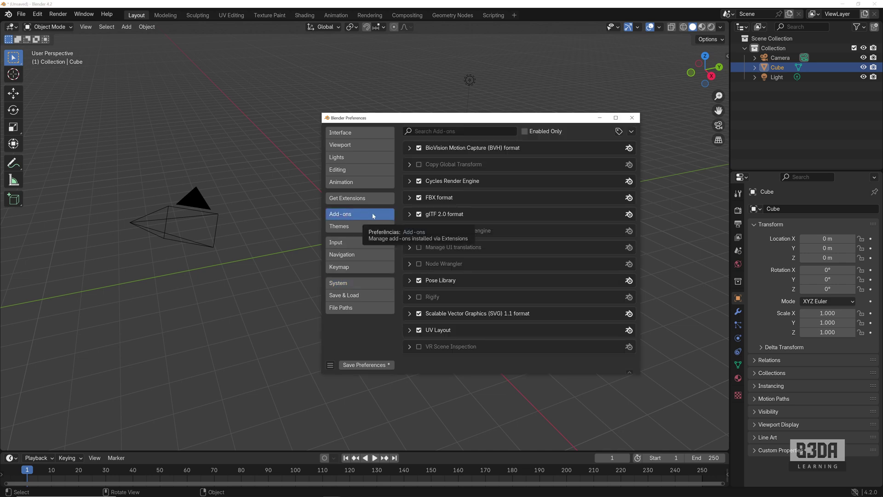
left_click_drag(456, 119, 379, 98)
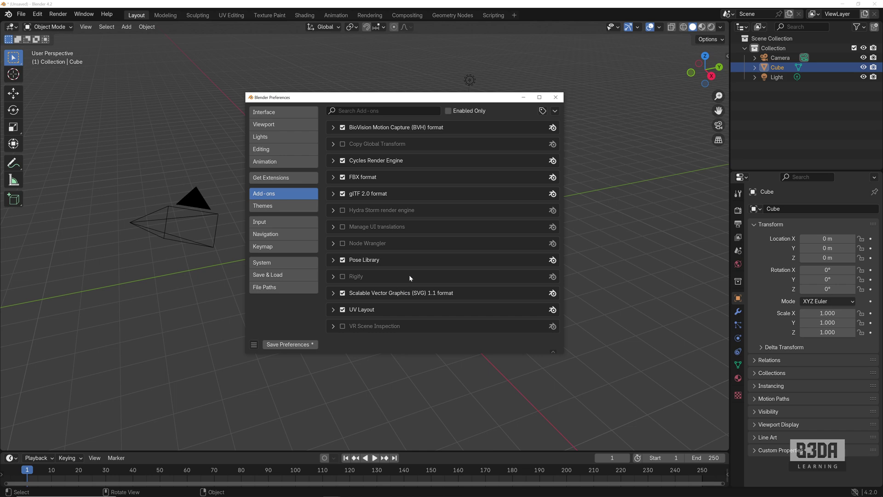
left_click(554, 111)
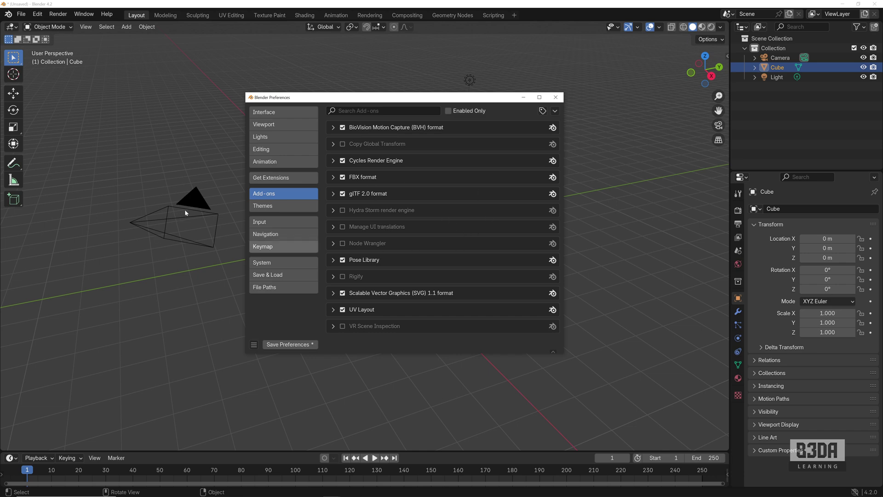
Switch to Get Extensions and allow online access to list installable extensions.
left_click(276, 178)
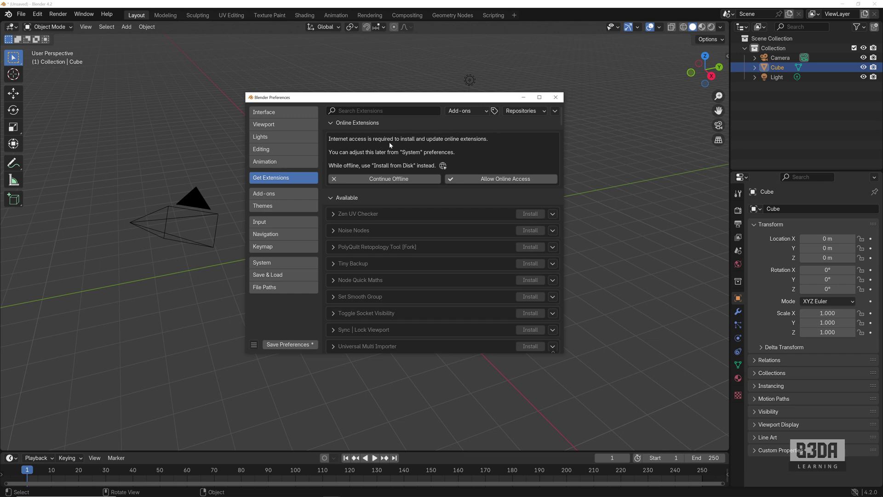
left_click(505, 179)
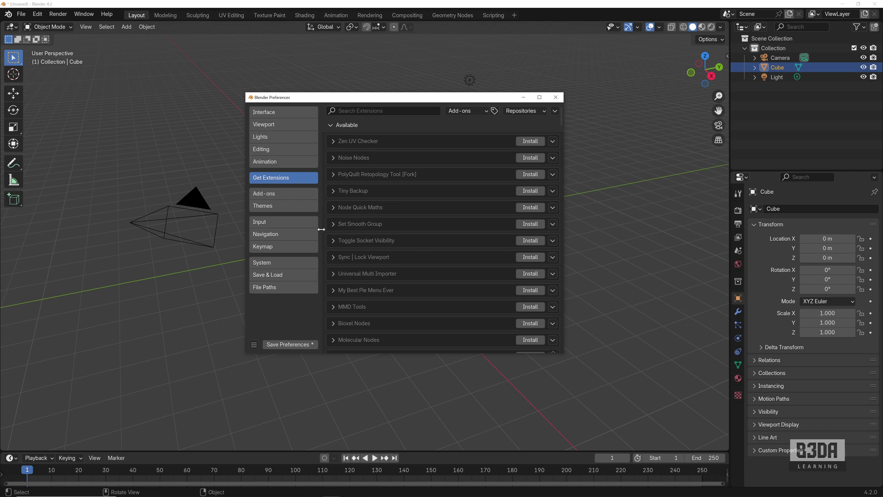
left_click(274, 264)
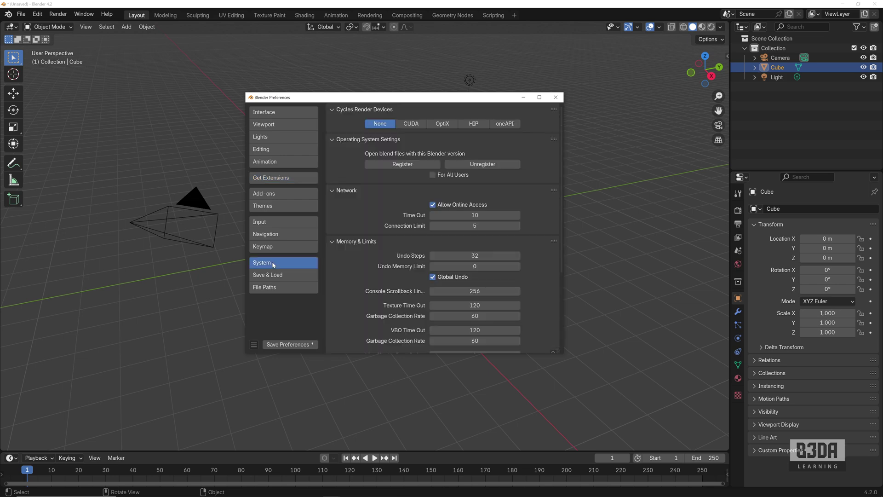
left_click(433, 205)
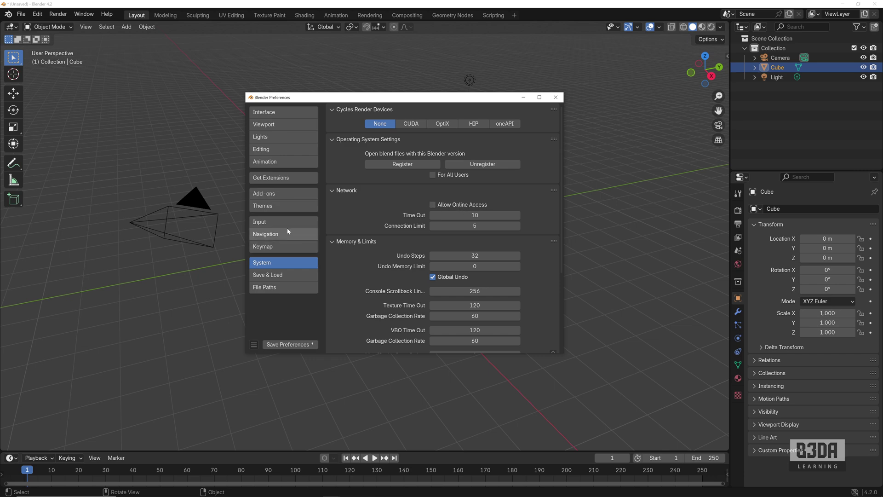
left_click(267, 179)
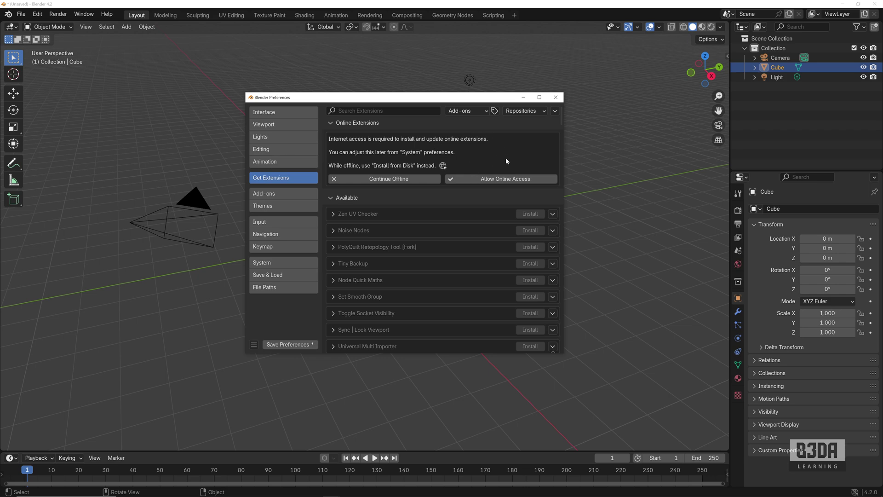
left_click(506, 179)
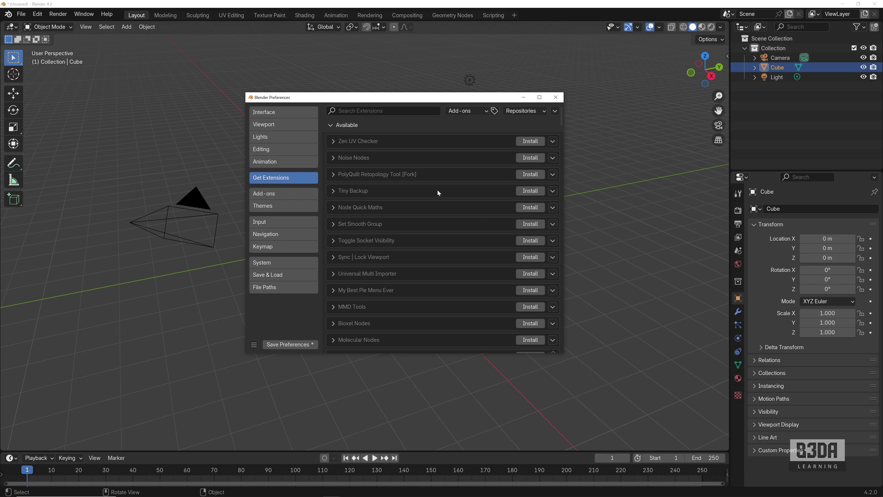
Check the extension type filter and search the extensions for 'Store'.
left_click(483, 111)
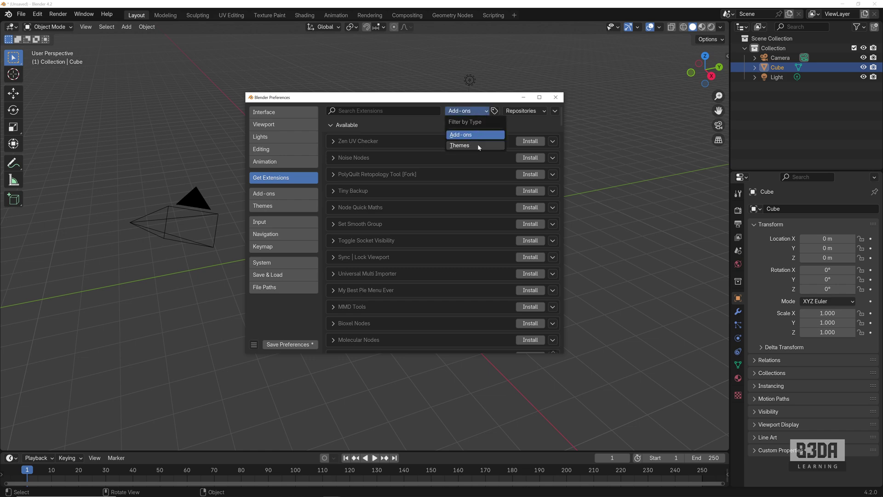
left_click(389, 111)
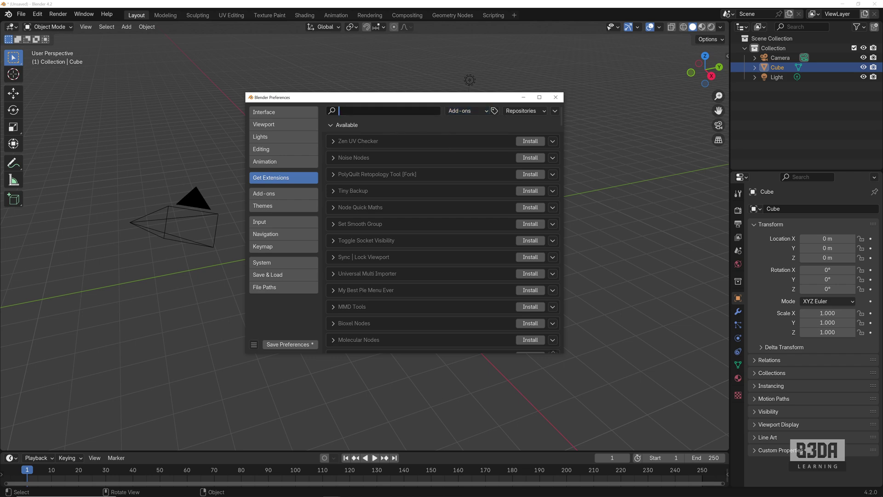
type("Store")
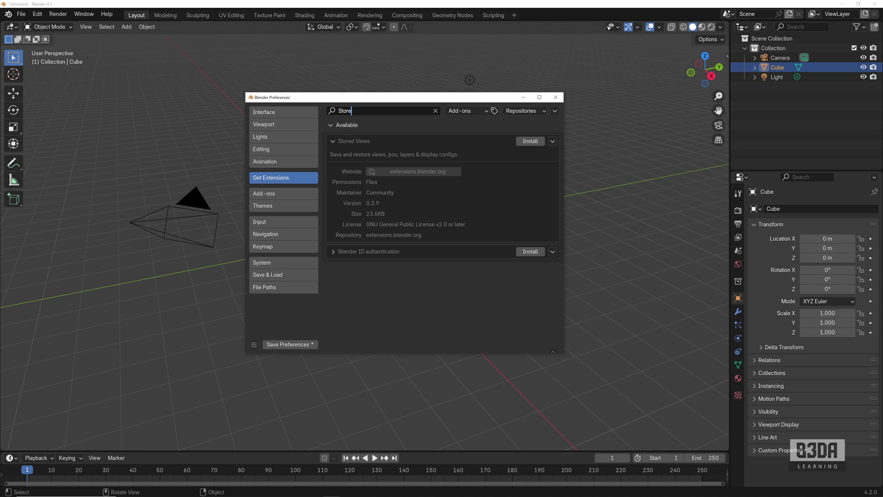
key("Return")
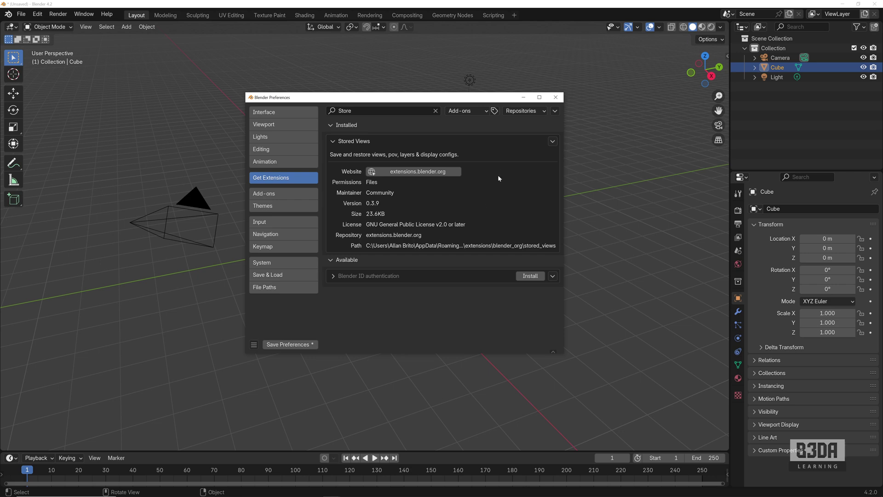
Close Preferences and open the viewport sidebar to reveal the Stored Views panel.
left_click(555, 97)
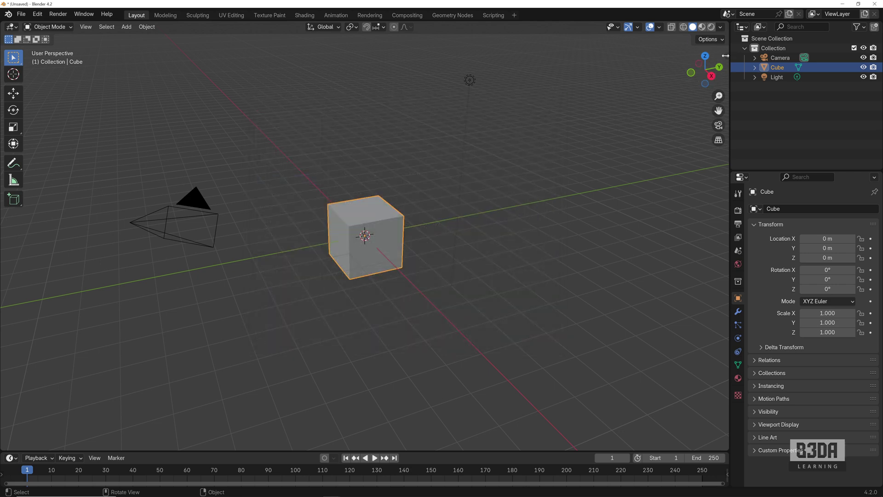
left_click(726, 56)
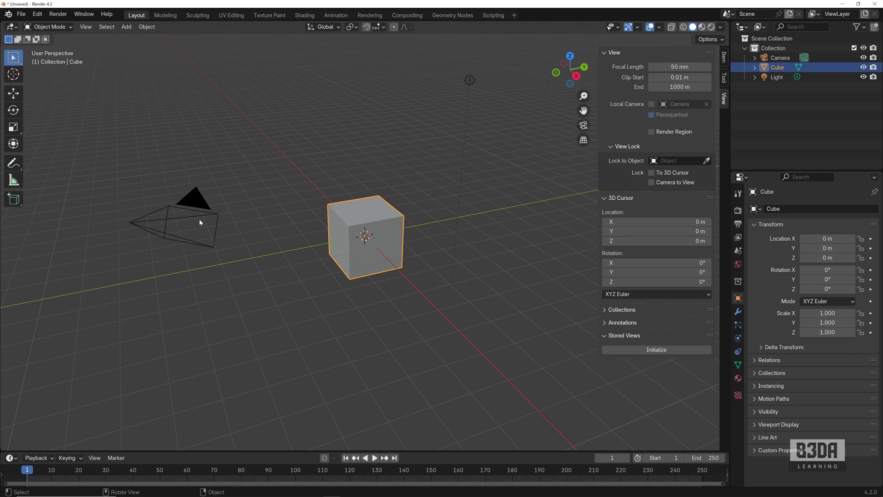
Reopen Preferences, center the window, and clear the 'Store' search.
left_click(38, 14)
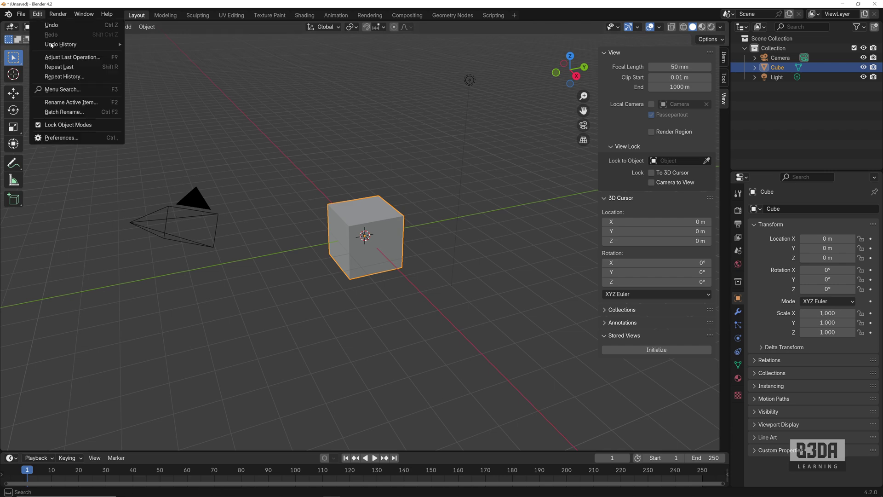
left_click(122, 136)
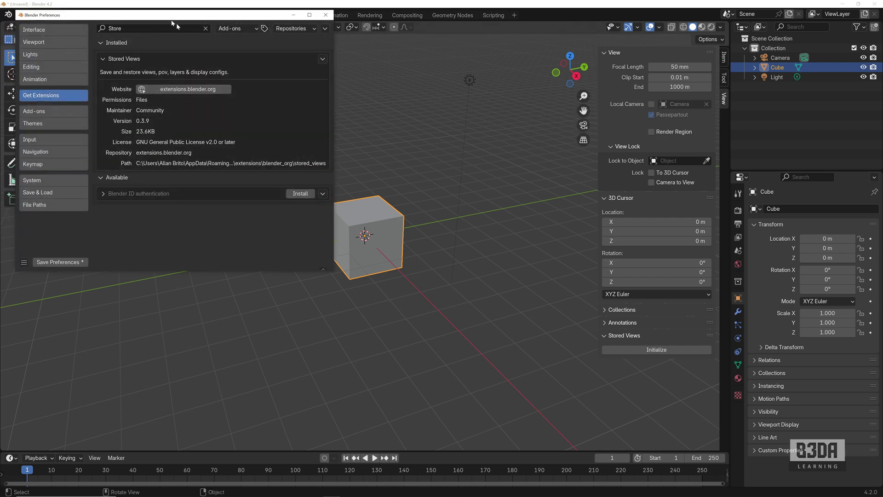
left_click_drag(176, 10, 386, 107)
left_click(411, 120)
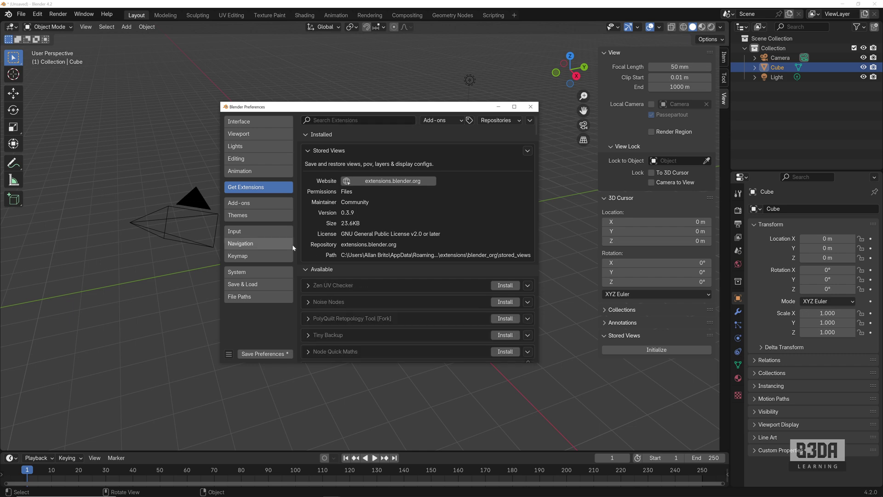
Expand the Stored Views entry in Add-ons and review its preferences, including 3D view update 1.
left_click(242, 204)
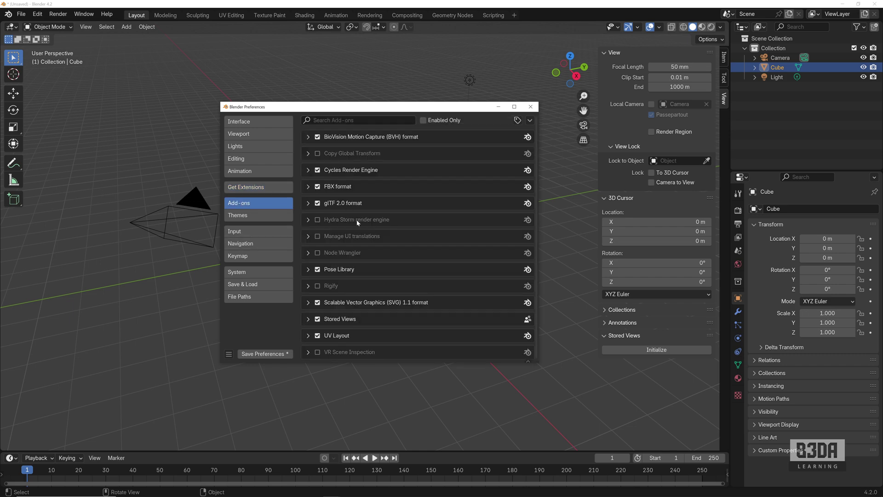
left_click(308, 319)
scroll(367, 311, "down", 6)
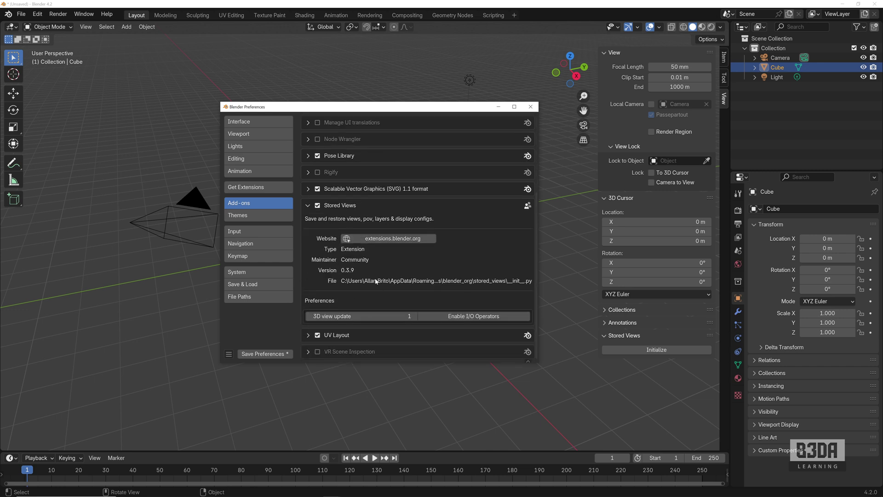
scroll(434, 277, "up", 5)
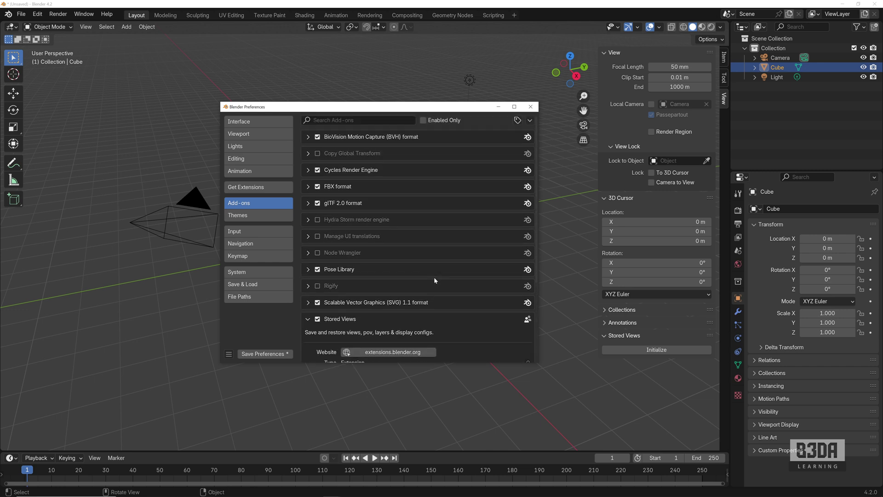
scroll(434, 276, "down", 4)
scroll(434, 277, "down", 1)
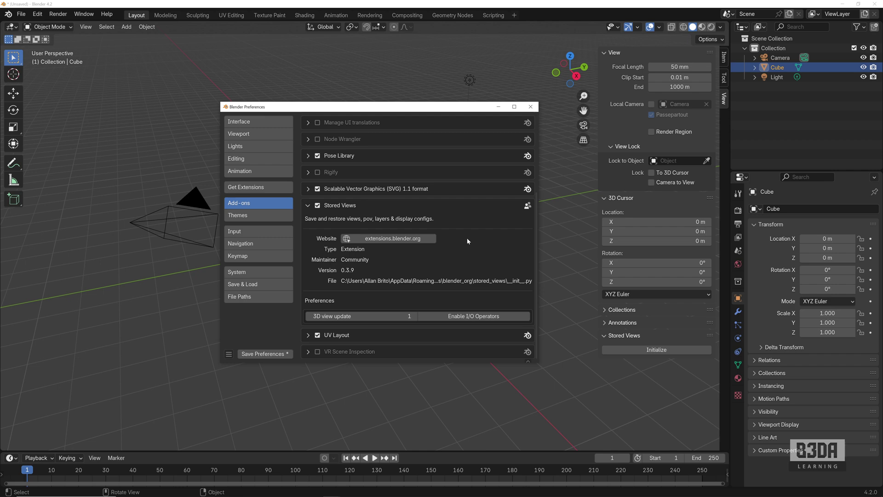
Back in Get Extensions, uninstall Stored Views from the Installed section's dropdown.
left_click(253, 191)
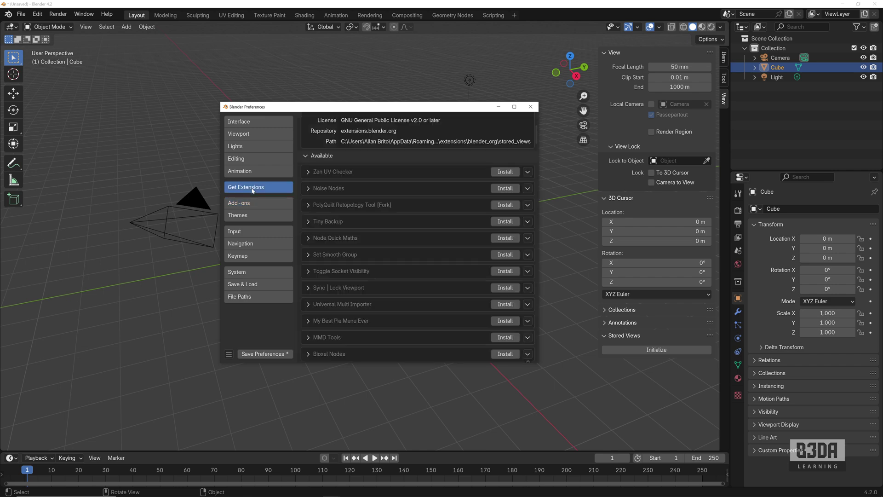
scroll(373, 207, "up", 6)
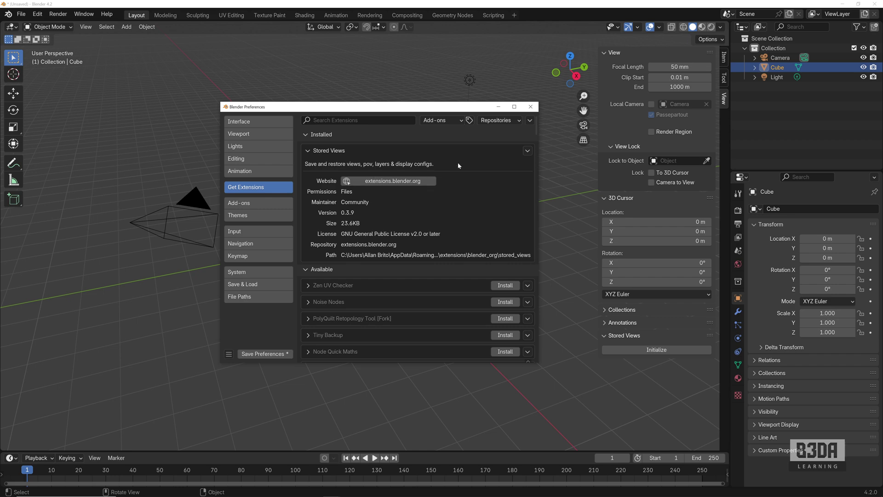
left_click(306, 135)
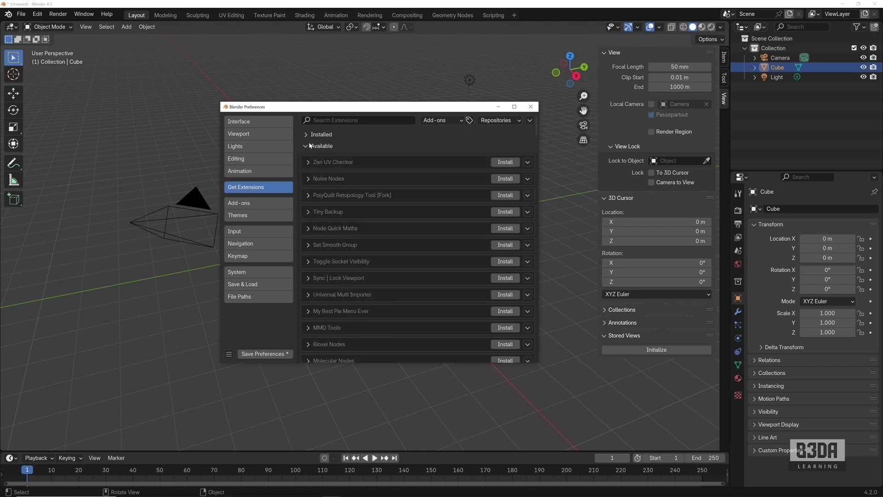
left_click(307, 136)
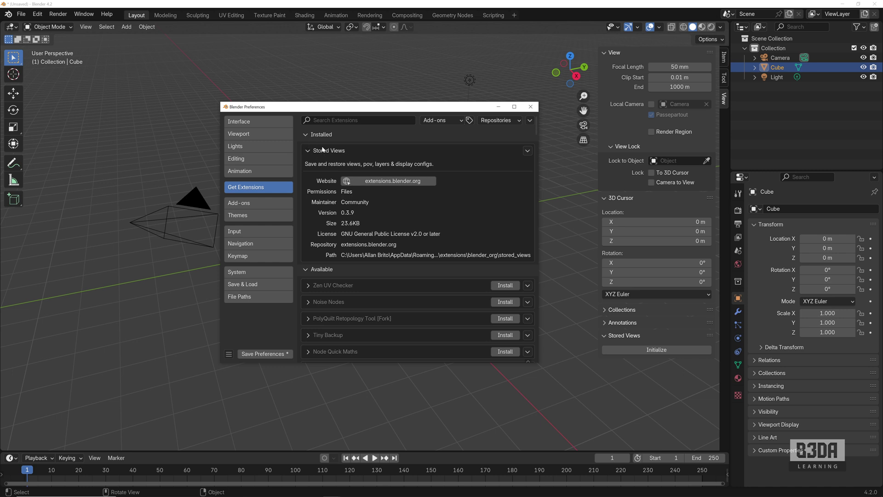
left_click(527, 151)
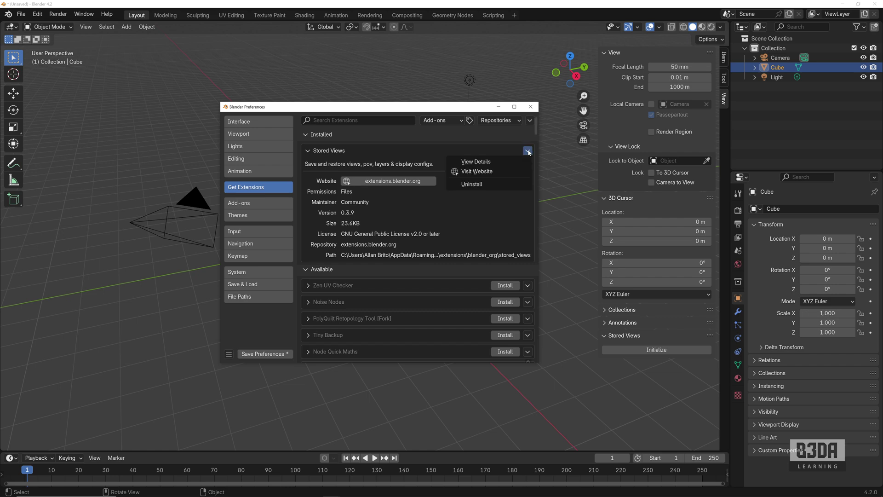
left_click(491, 186)
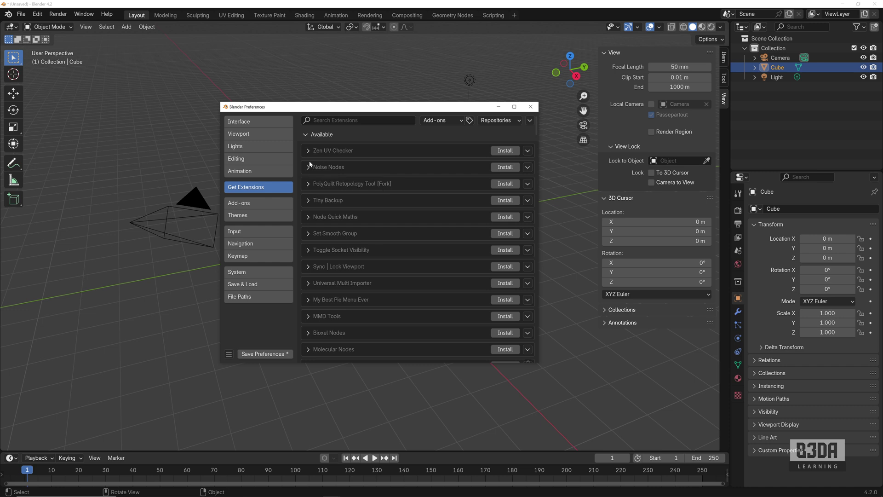
Check the extension type filter, then go to Themes and open the theme presets list.
left_click(459, 121)
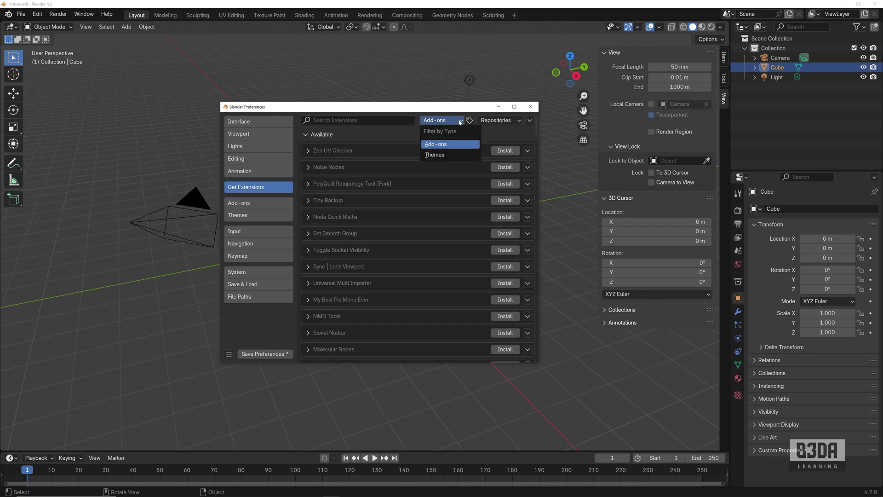
left_click(252, 215)
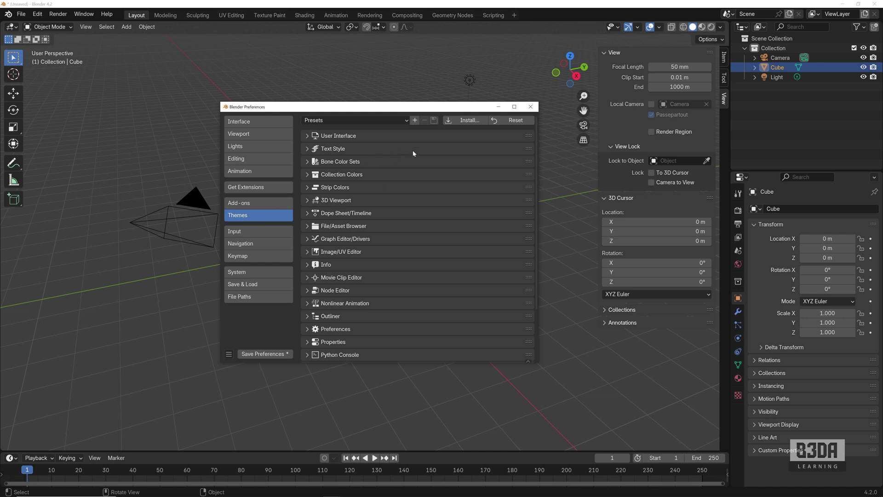
left_click(336, 120)
left_click(397, 120)
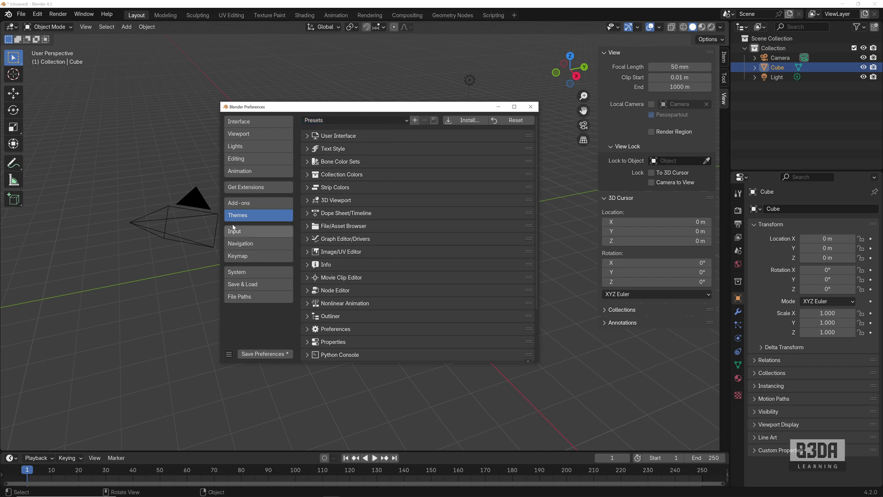
Filter available extensions to Themes, search 'print', and install Print Friendly.
left_click(255, 187)
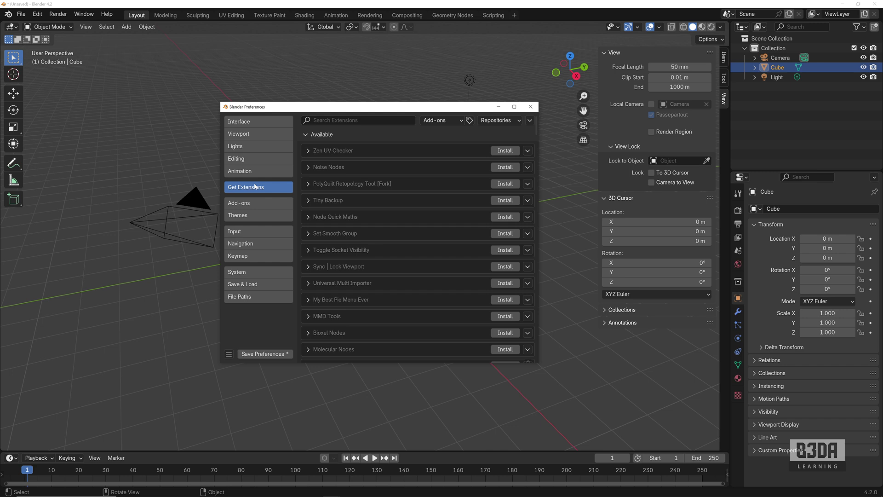
left_click(441, 120)
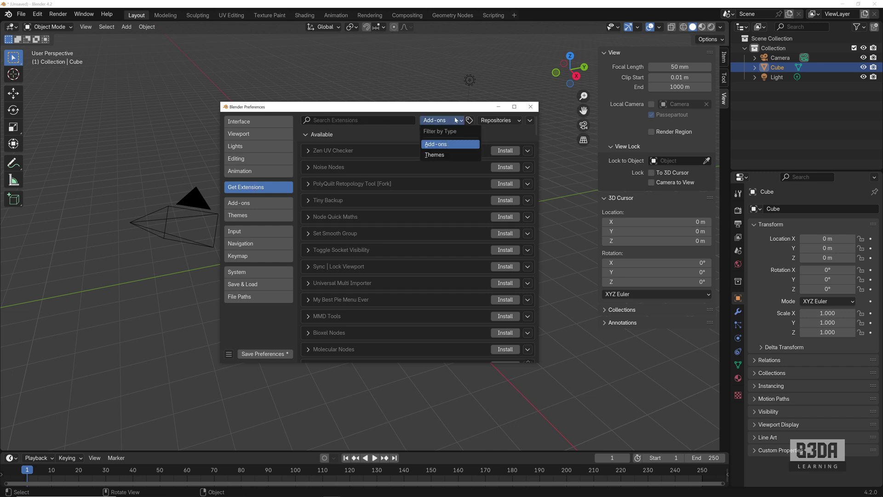
left_click(448, 156)
left_click(358, 120)
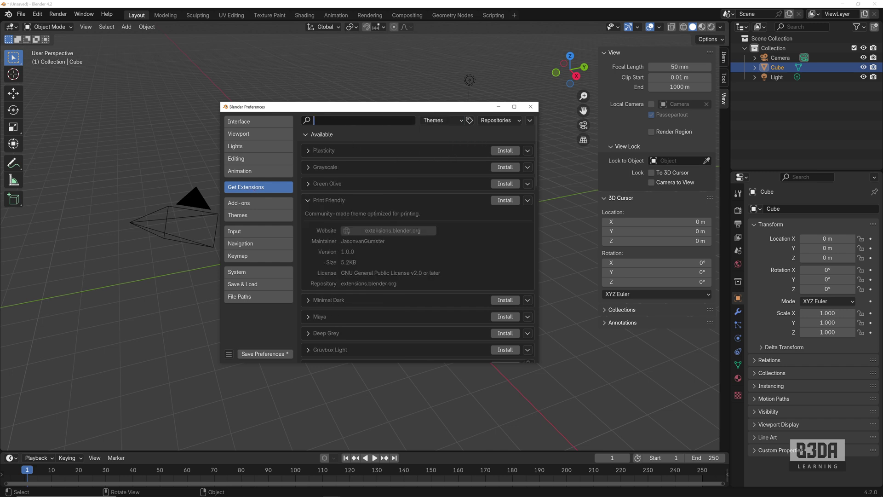
type("print")
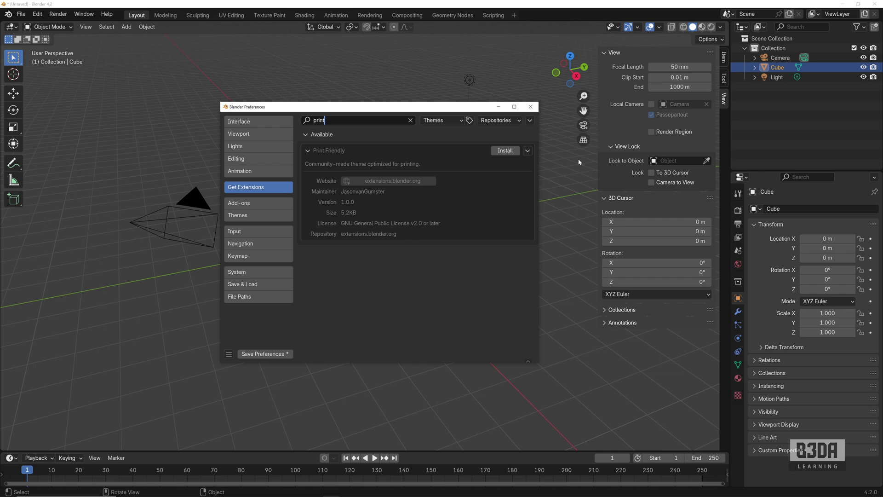
key("Return")
left_click(505, 151)
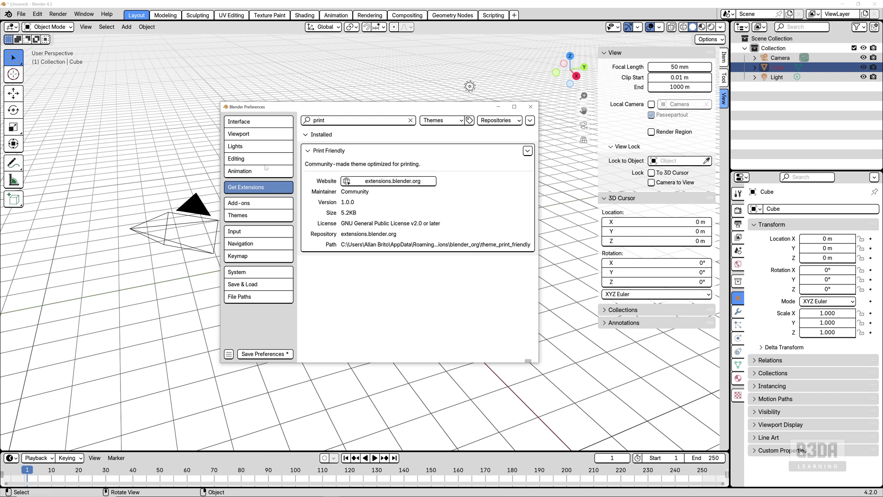
Choose the Blender Dark theme preset and close the Preferences window.
left_click(253, 216)
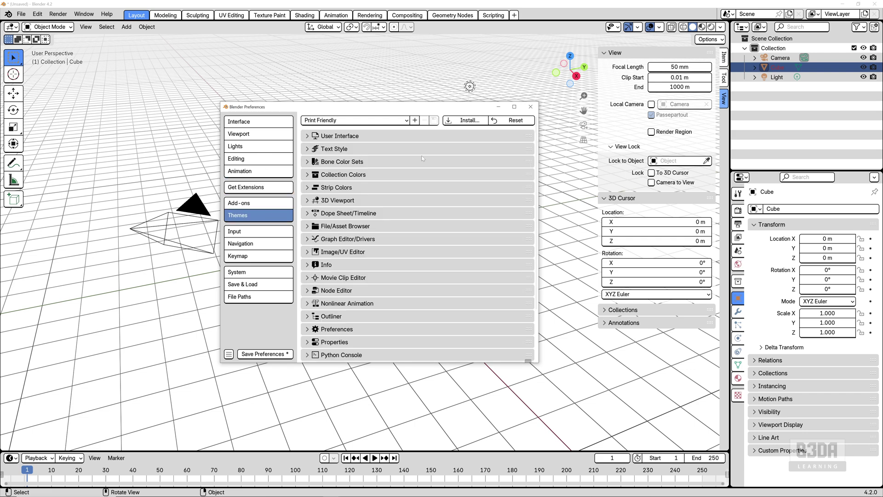
left_click(371, 121)
left_click(354, 132)
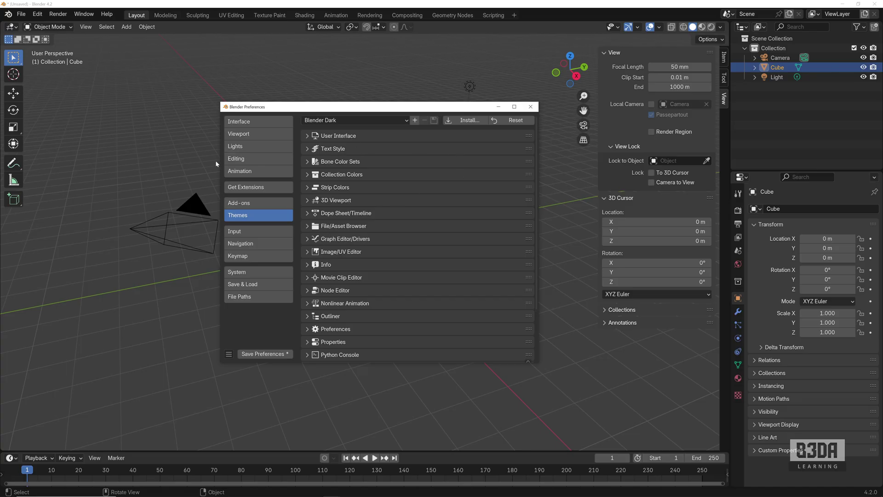
left_click(531, 106)
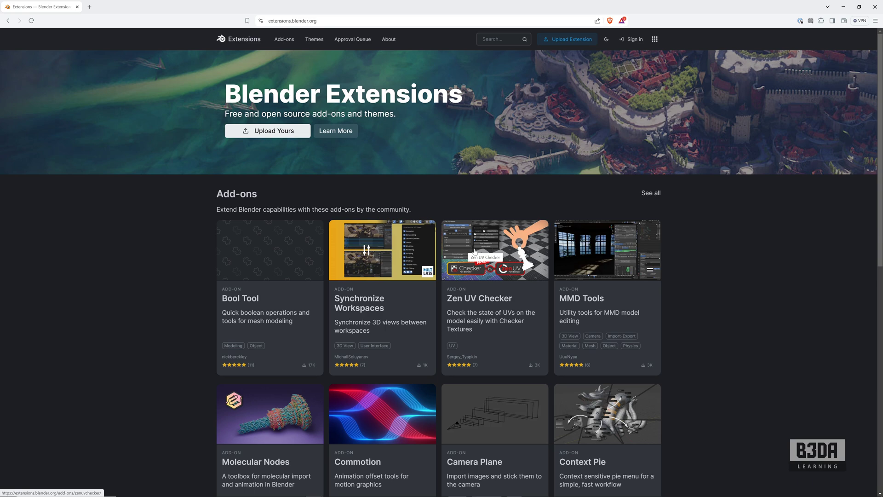
scroll(494, 289, "down", 5)
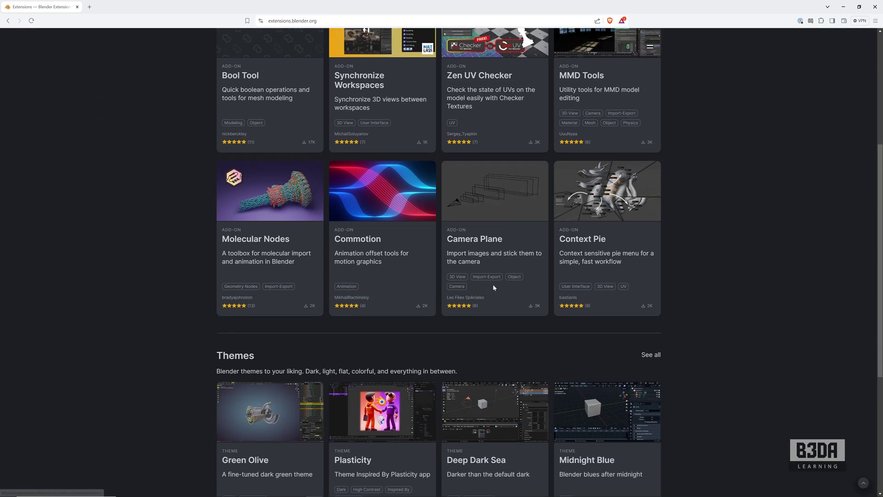
scroll(494, 288, "up", 1)
scroll(360, 296, "up", 1)
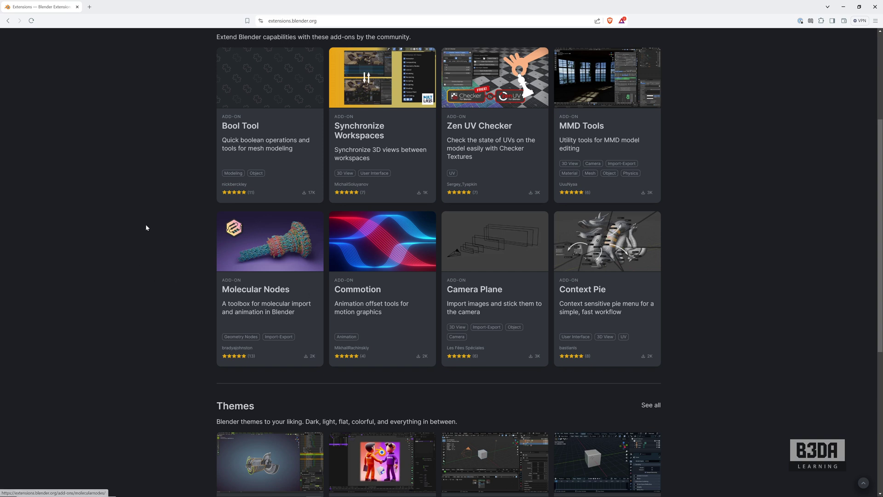
scroll(120, 271, "up", 1)
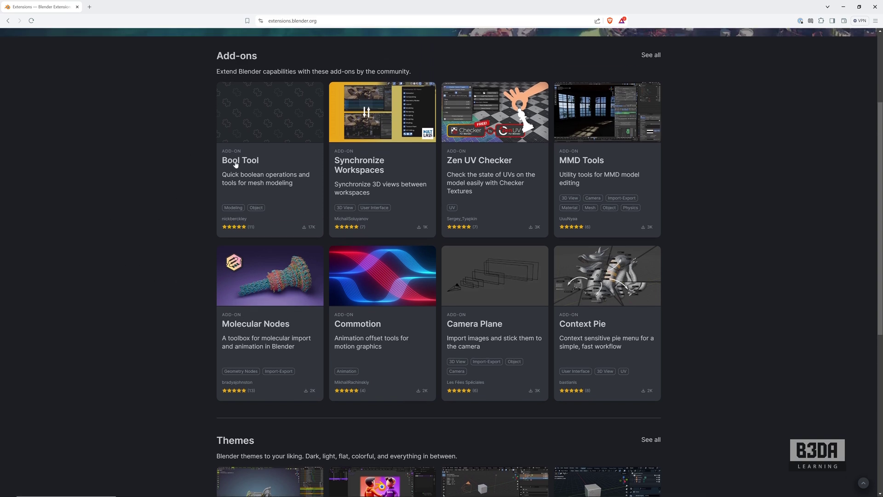
left_click(285, 112)
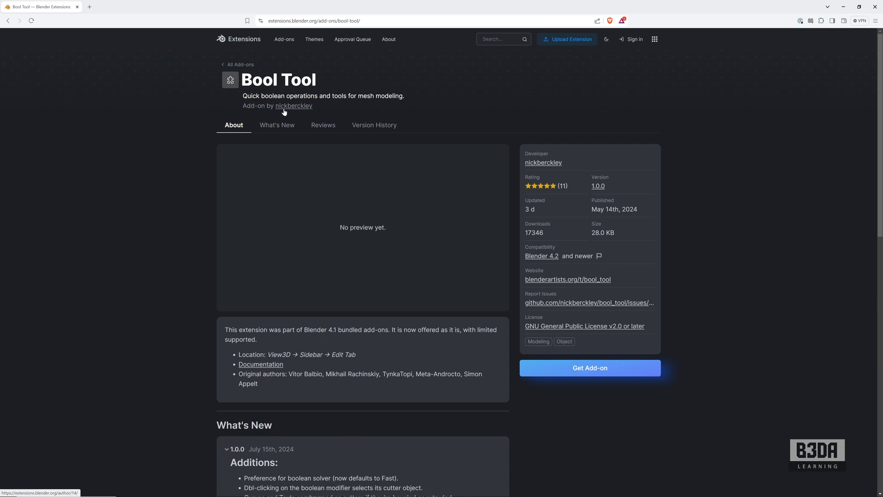
scroll(329, 281, "down", 9)
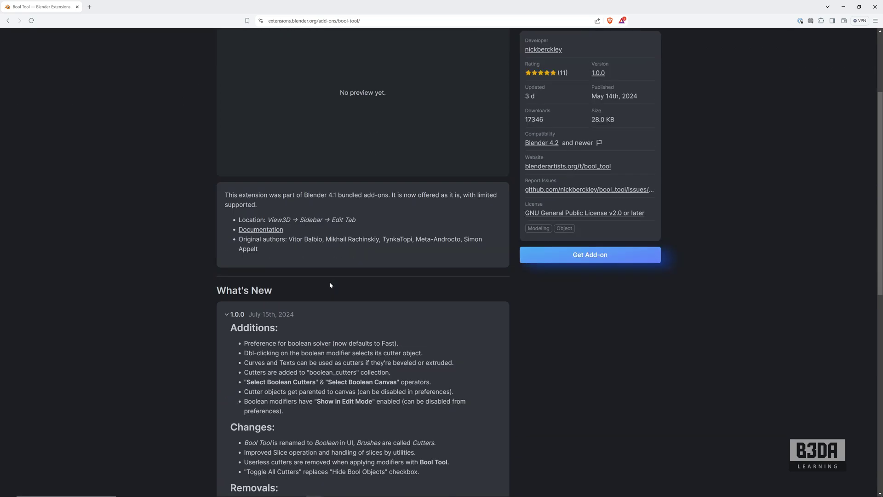
scroll(330, 285, "up", 4)
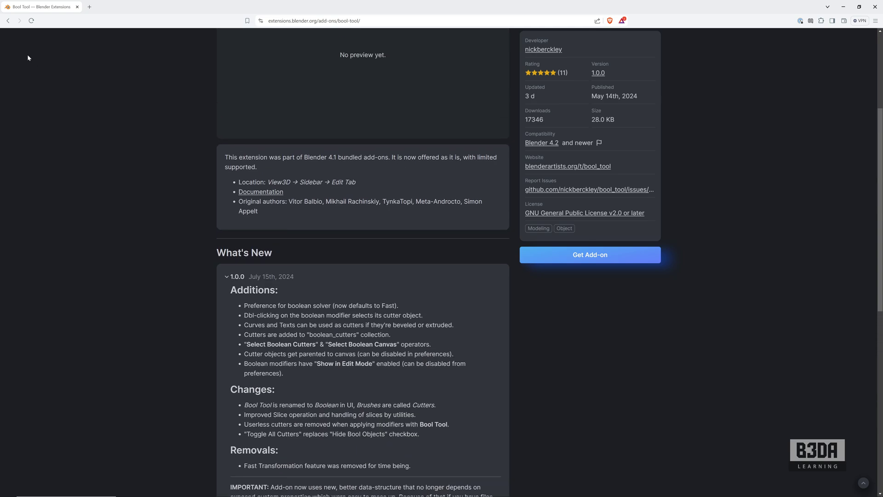
left_click(8, 21)
scroll(385, 297, "down", 6)
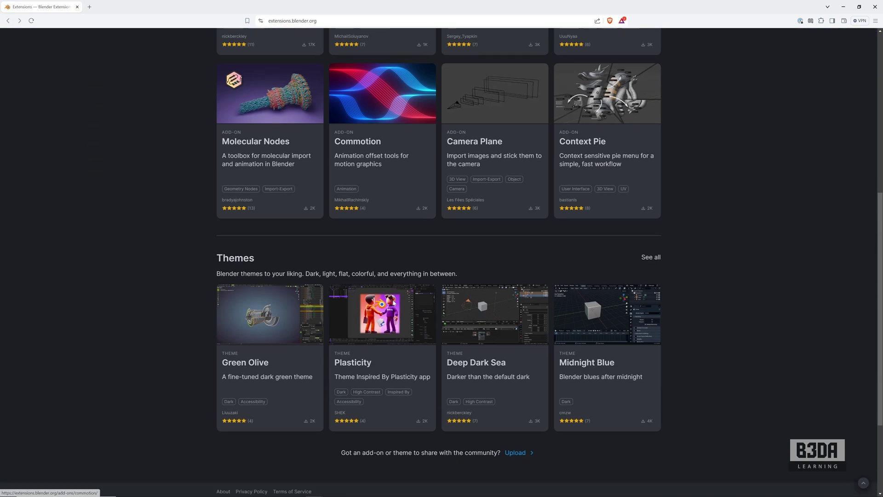
scroll(394, 301, "up", 5)
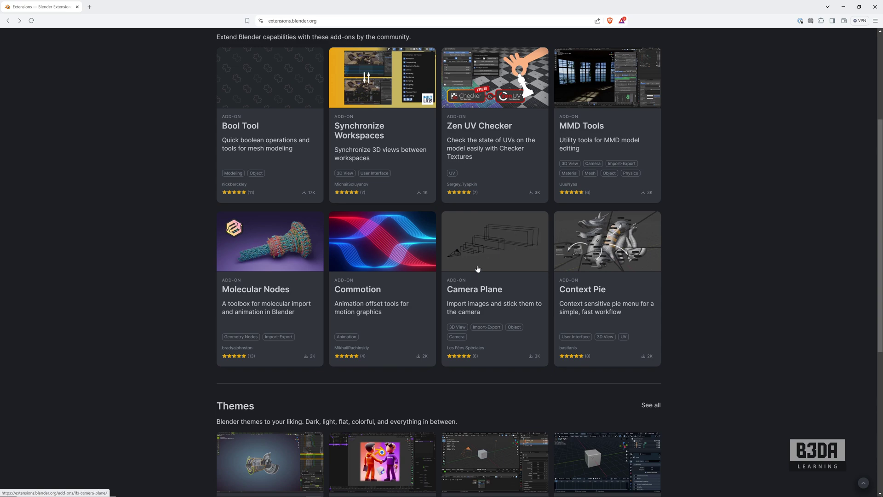
left_click(500, 247)
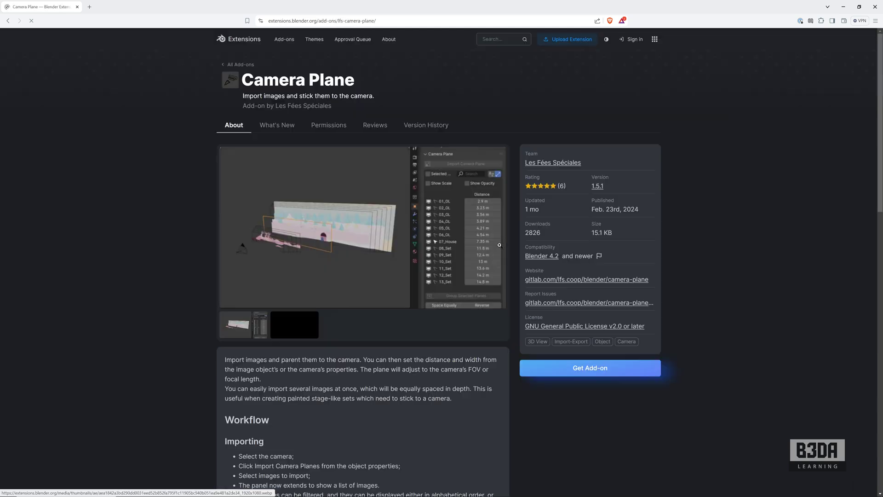
left_click(293, 330)
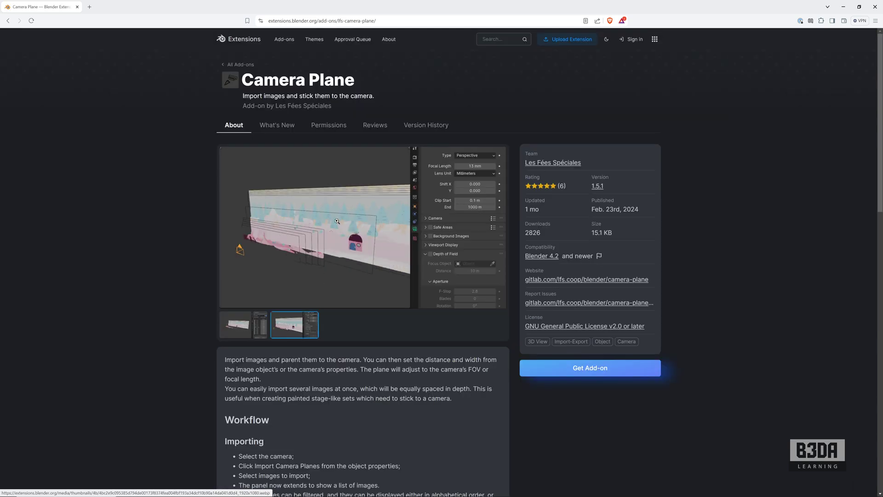
left_click(8, 21)
scroll(407, 305, "down", 2)
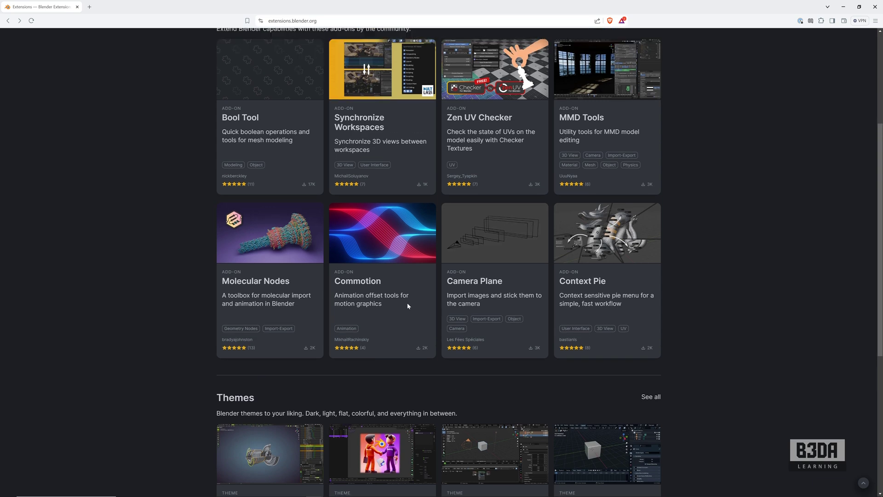
scroll(408, 306, "up", 2)
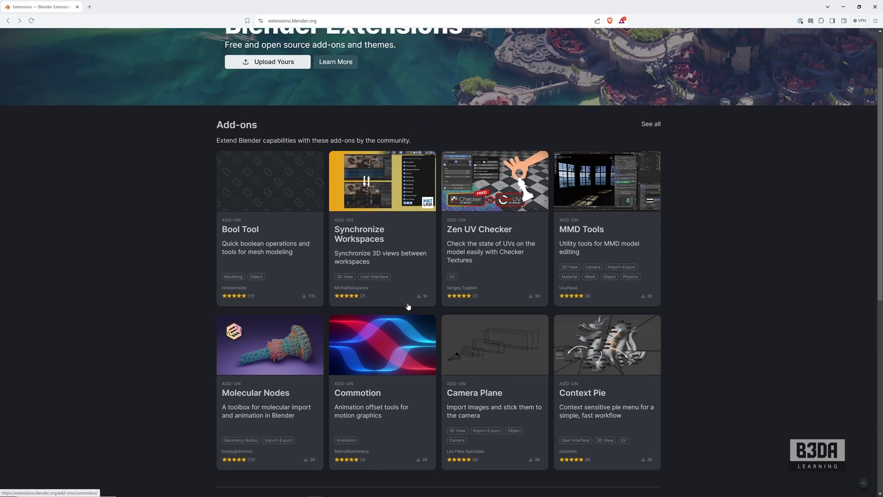
Open the full Add-ons listing of 177 results and go to the CloudRig page.
left_click(649, 124)
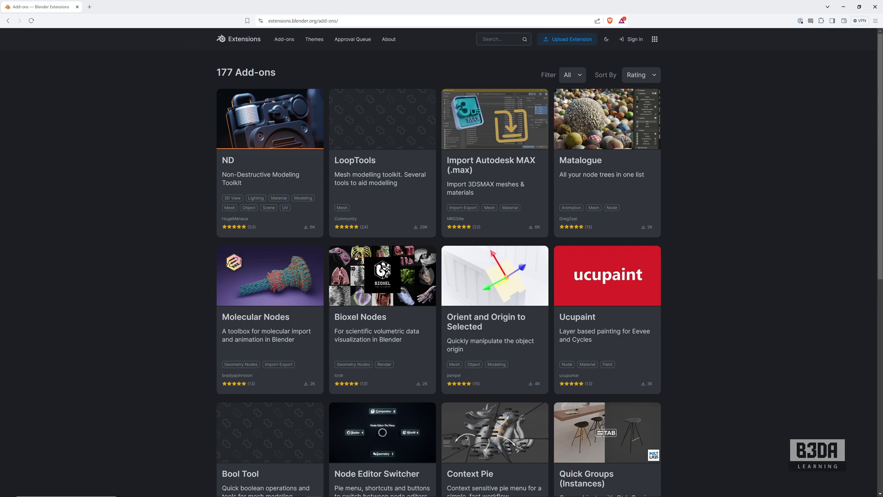
scroll(529, 221, "down", 9)
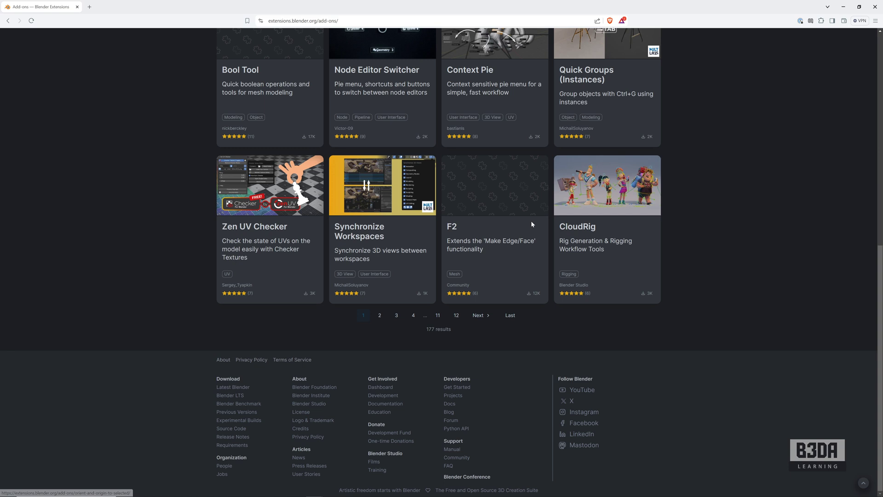
left_click(623, 187)
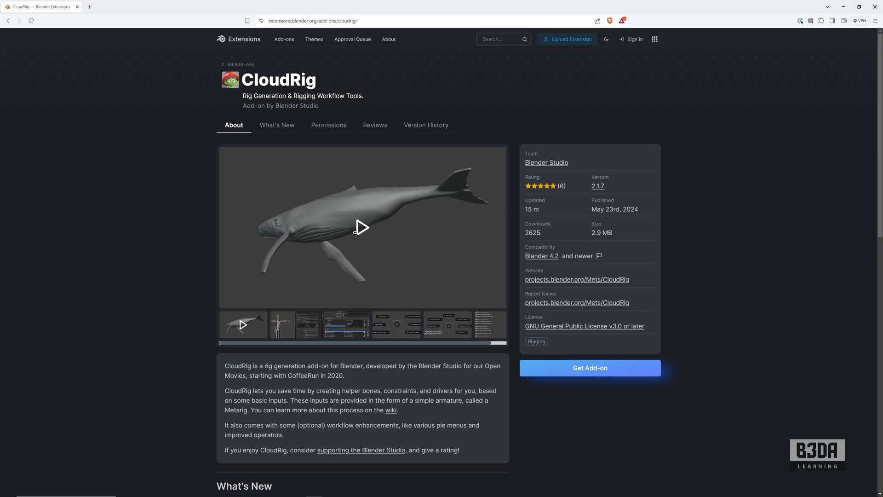
Browse CloudRig's screenshots, including Bone Parenting, then return to the listing.
left_click(275, 326)
left_click(342, 325)
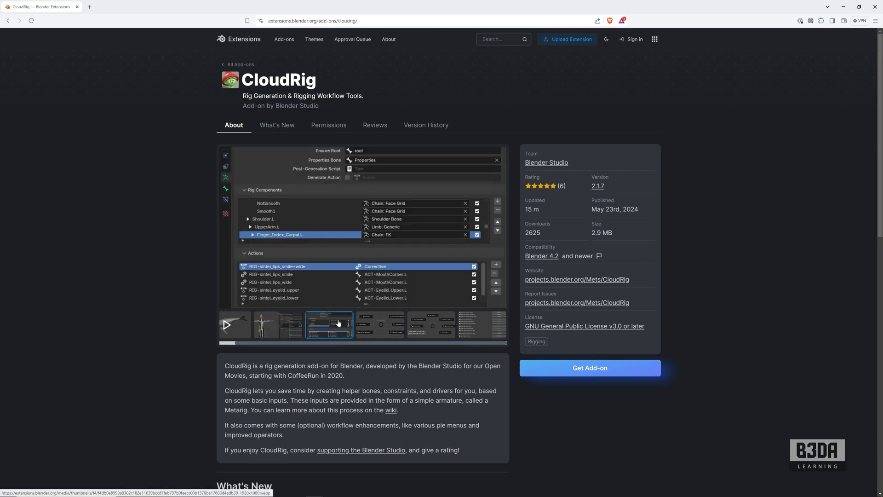
left_click(377, 321)
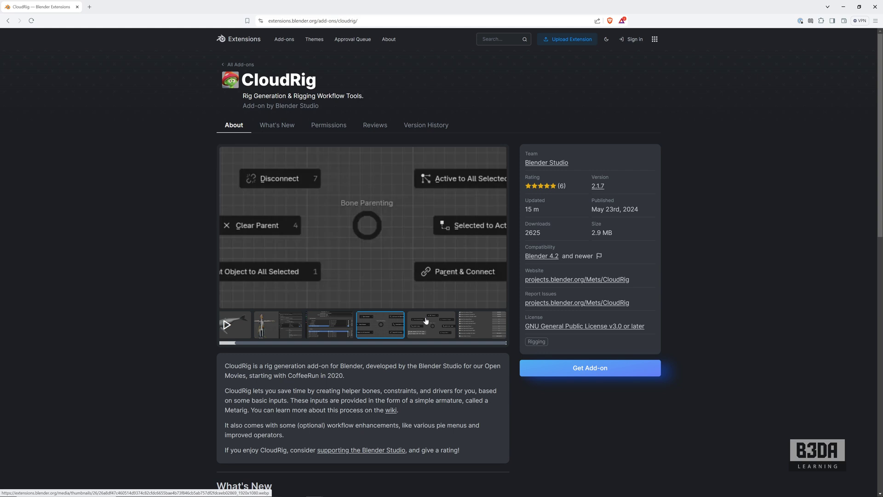
left_click(8, 20)
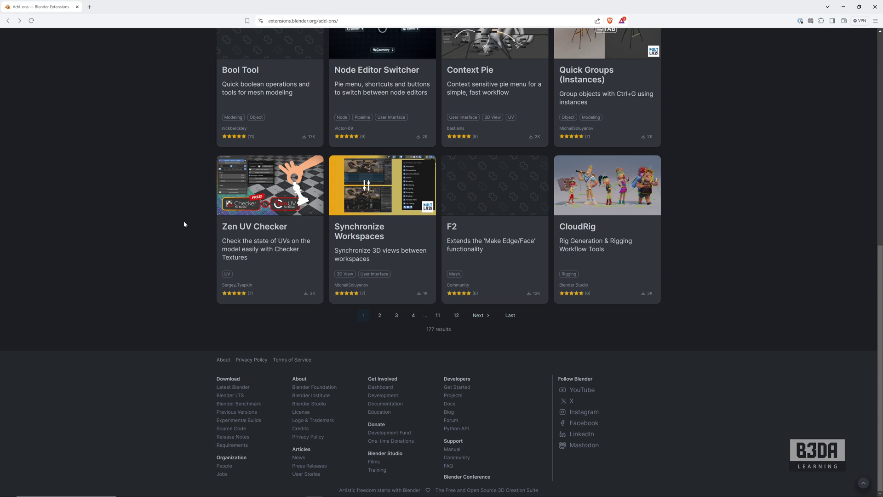
scroll(186, 226, "up", 7)
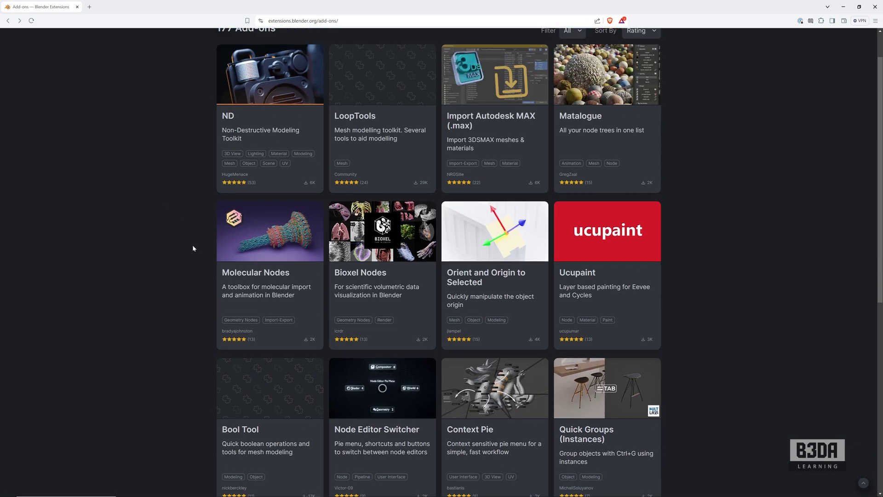
scroll(194, 249, "up", 1)
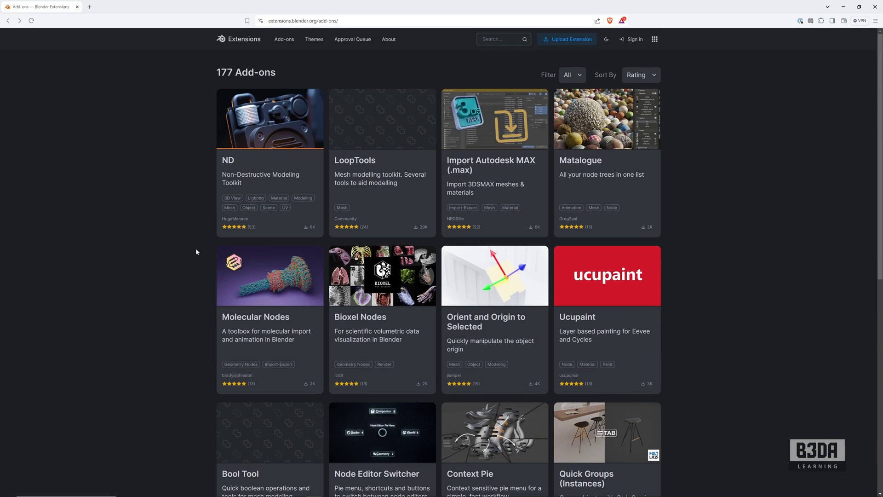
scroll(196, 252, "down", 5)
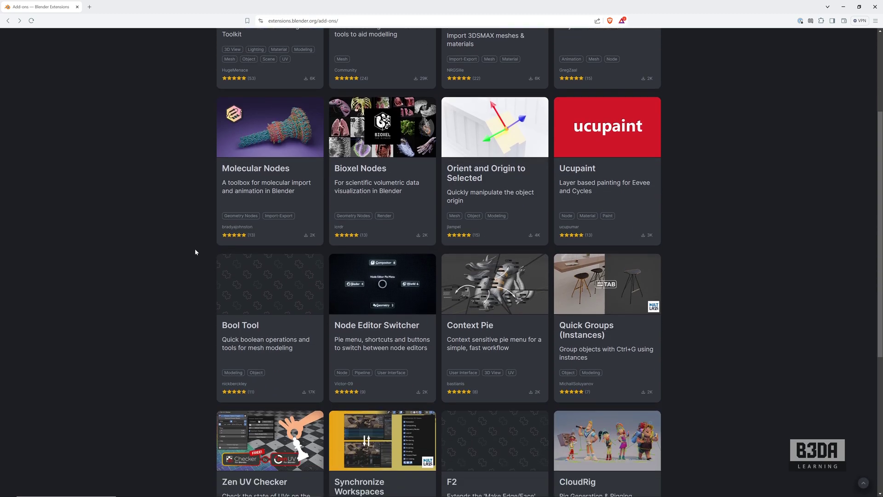
scroll(195, 252, "down", 1)
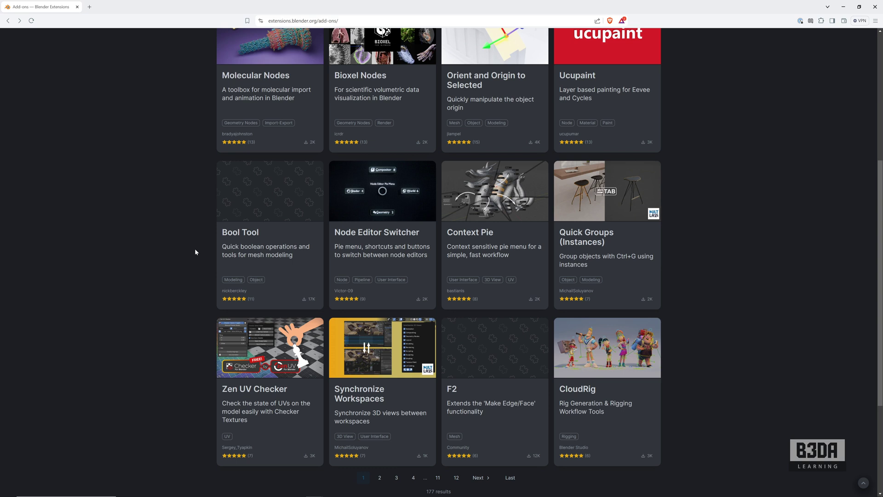